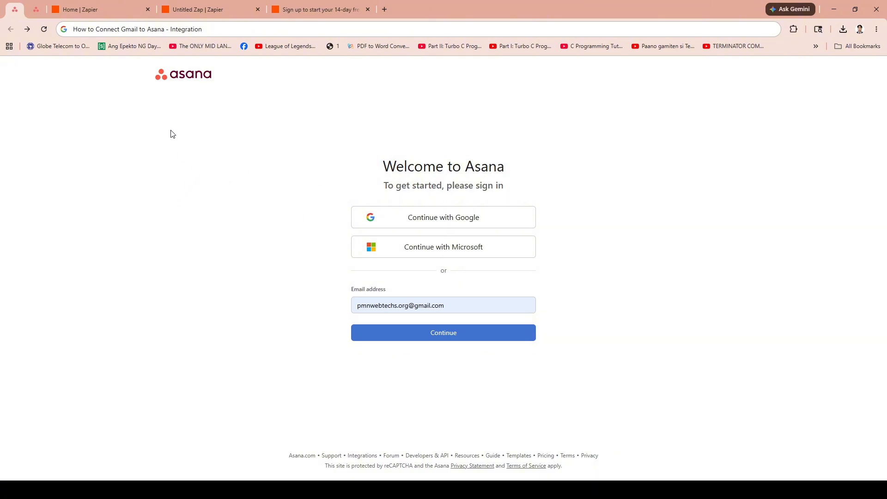
# Switch to the Zapier sign-up page and review its headline, web address and the "What is Zapier?" section
pyautogui.click(332, 11)
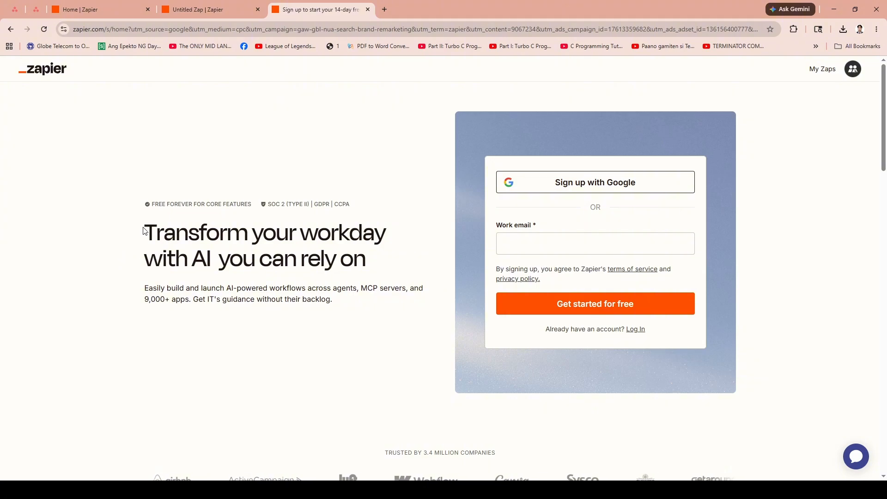
pyautogui.moveTo(144, 230); pyautogui.dragTo(376, 266)
pyautogui.click(378, 314)
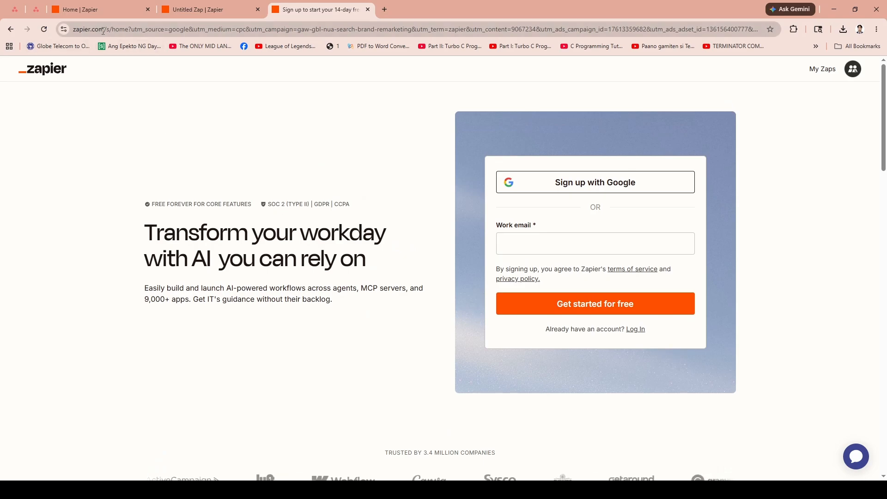
pyautogui.moveTo(106, 29); pyautogui.dragTo(70, 30)
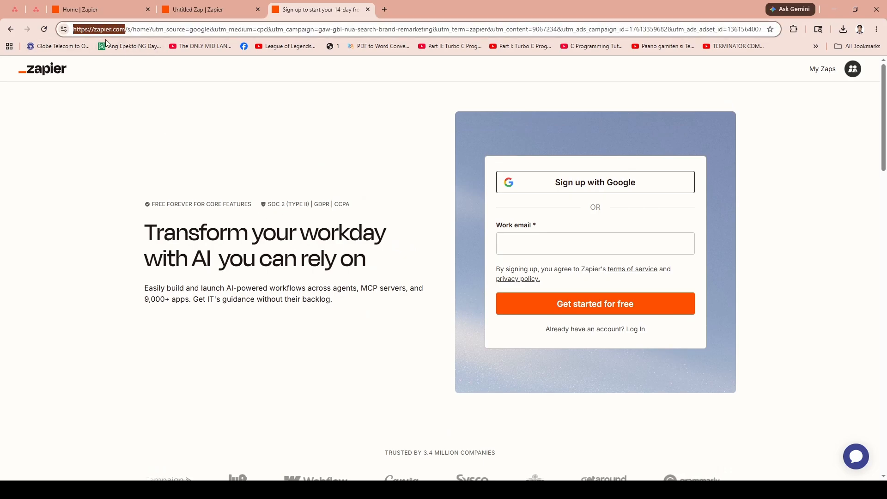
pyautogui.click(294, 130)
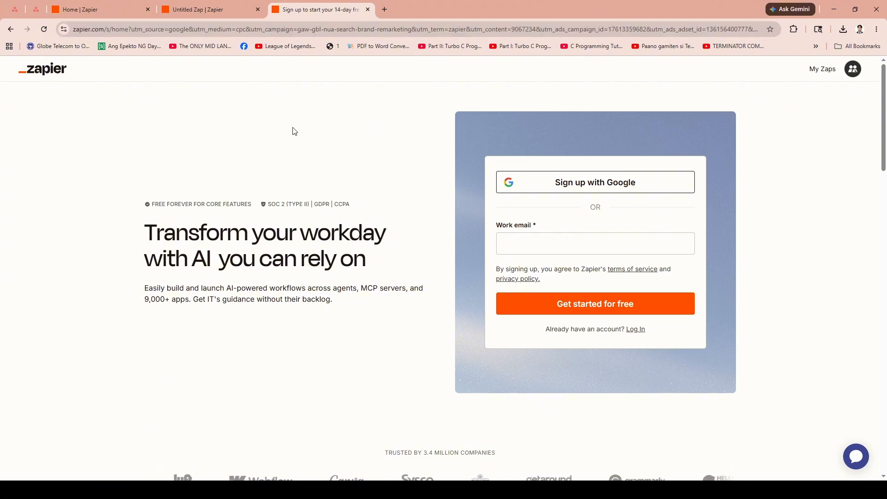
pyautogui.scroll(-8, 347, 161)
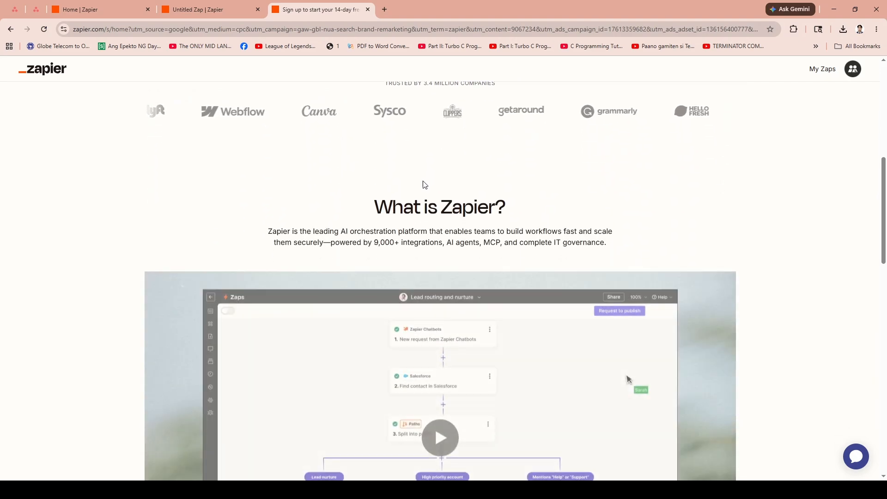
pyautogui.scroll(-1, 262, 176)
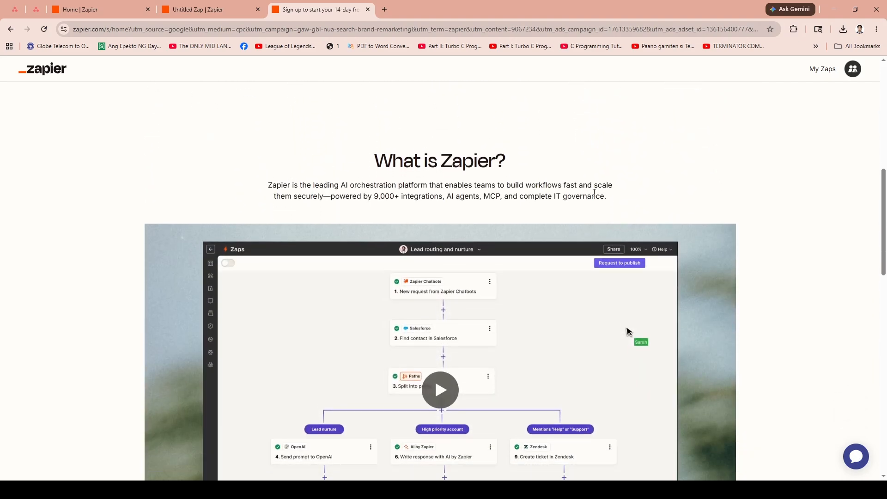
pyautogui.scroll(9, 594, 193)
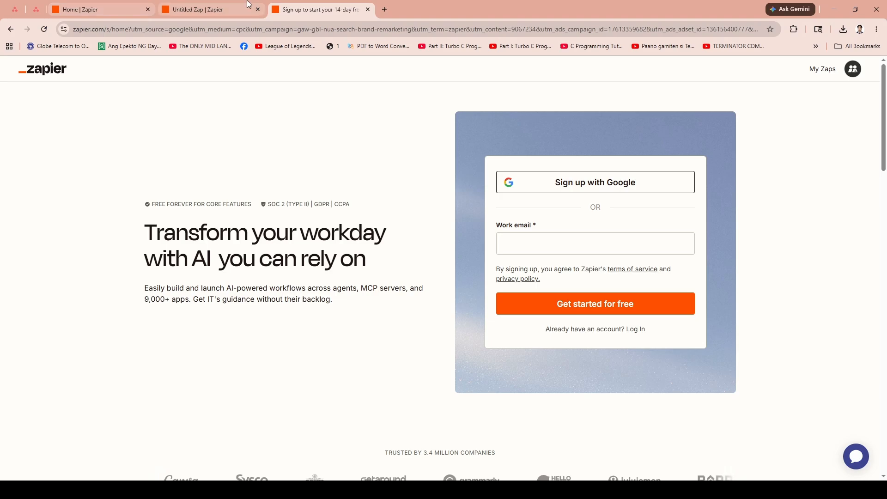
# Switch to the Zapier home dashboard and check the options for creating a new workflow
pyautogui.click(93, 5)
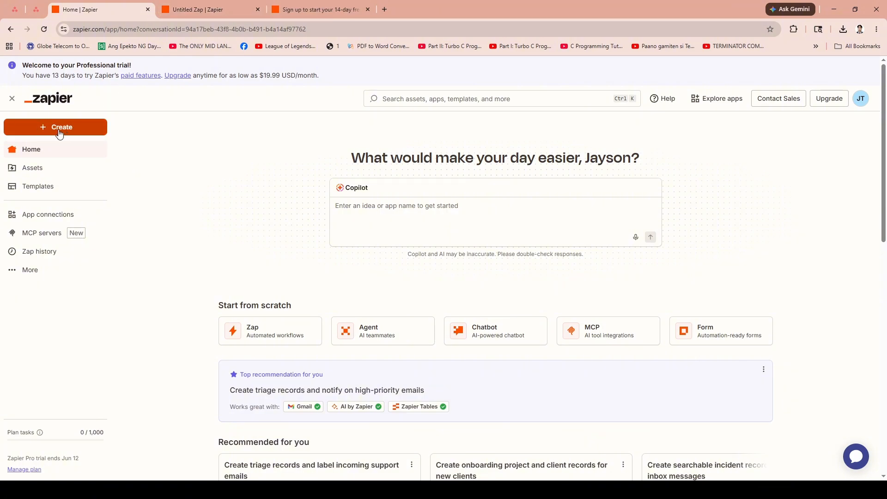
pyautogui.click(49, 130)
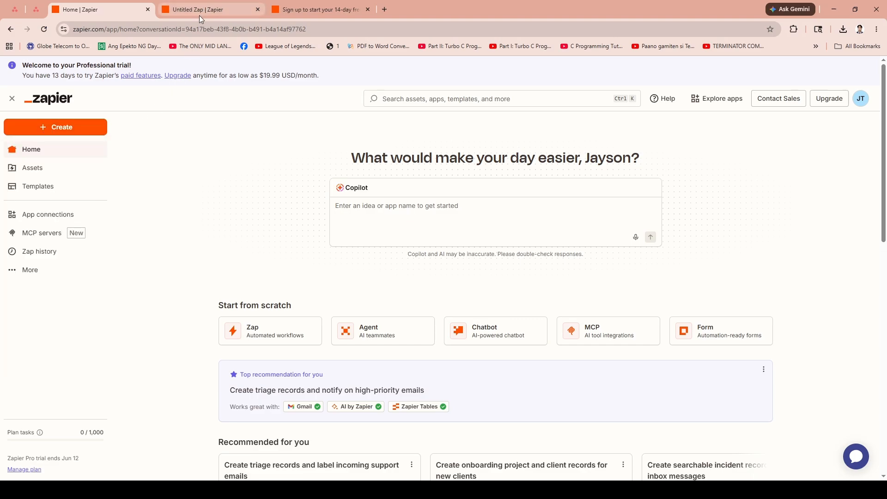
pyautogui.click(71, 126)
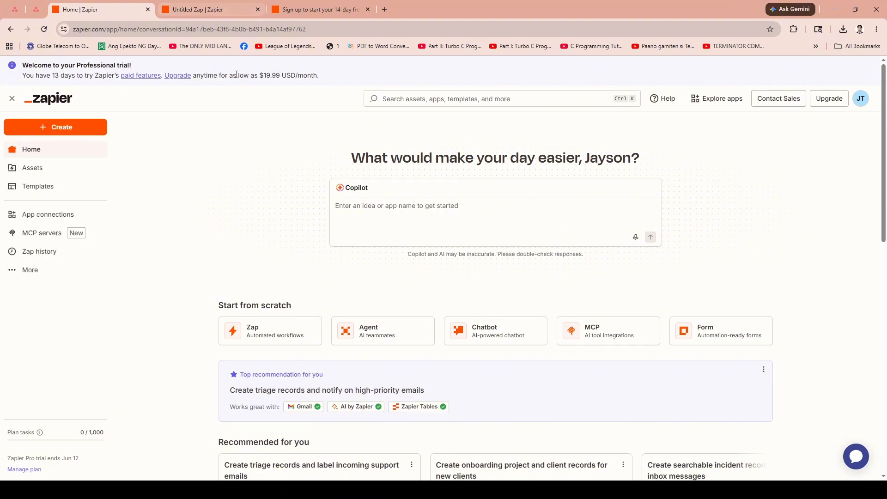
# Bring up the untitled draft Zap and inspect the trigger events available in the Gmail step's setup
pyautogui.click(191, 5)
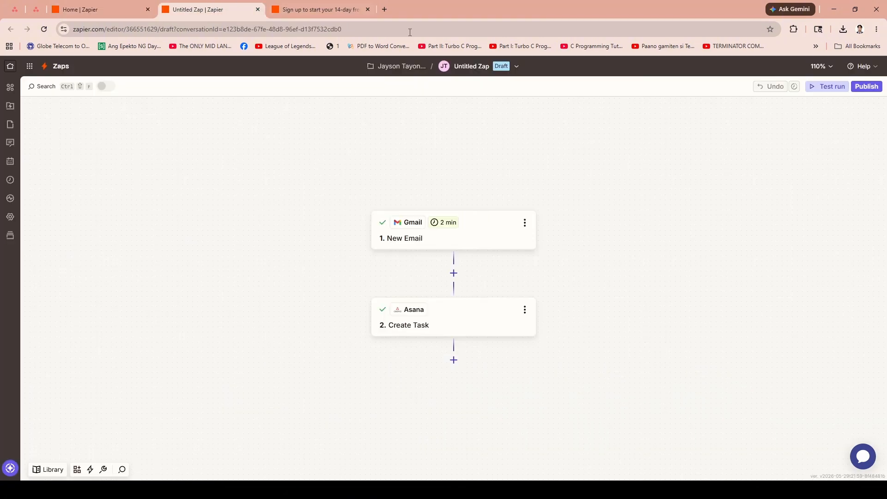
pyautogui.click(480, 241)
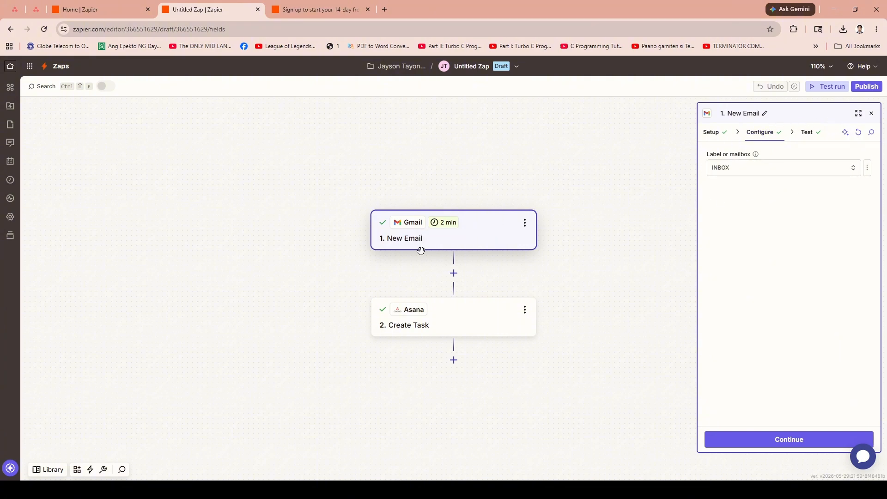
pyautogui.click(712, 134)
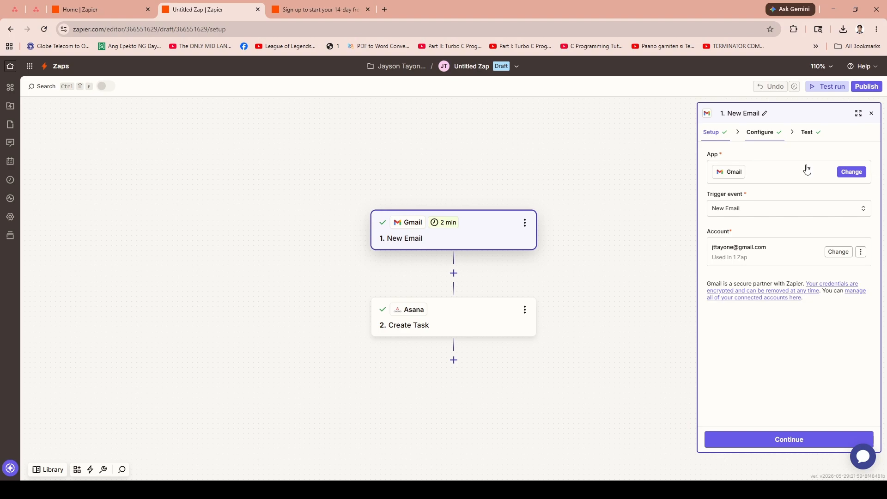
pyautogui.click(772, 212)
pyautogui.click(772, 211)
pyautogui.click(771, 211)
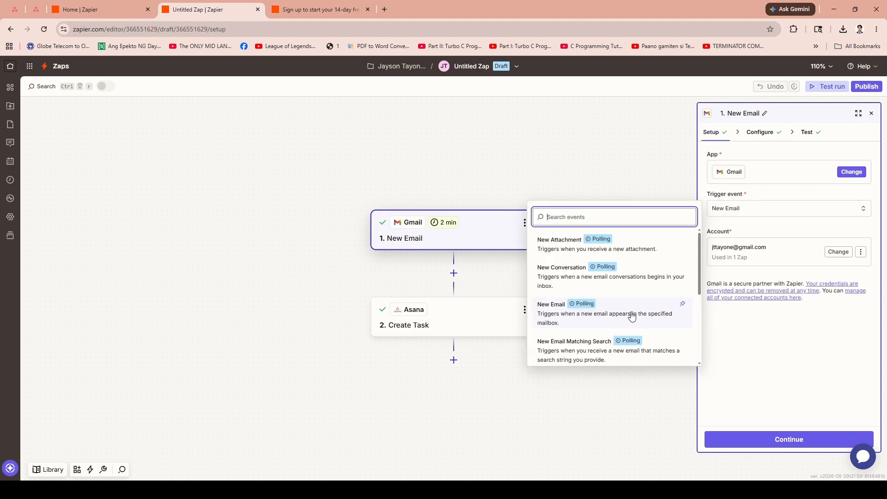
pyautogui.click(751, 207)
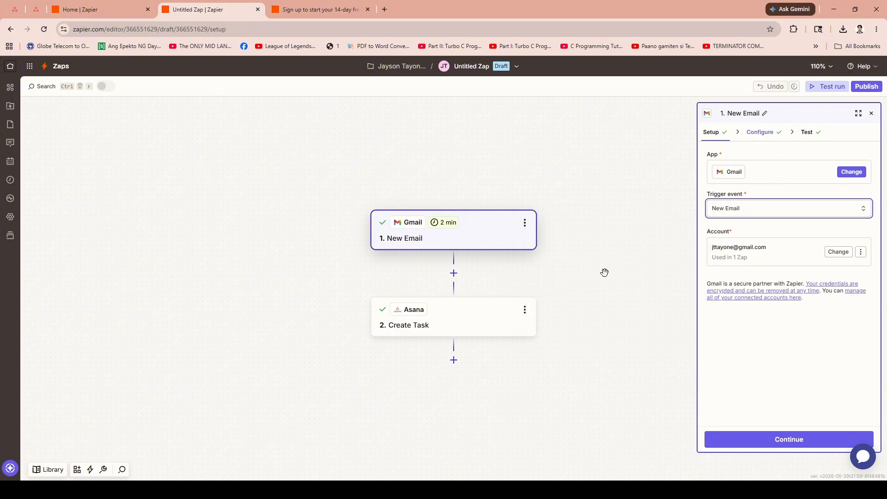
# Inspect the Asana step's setup and browse its standard action events as far as Create Task
pyautogui.click(480, 333)
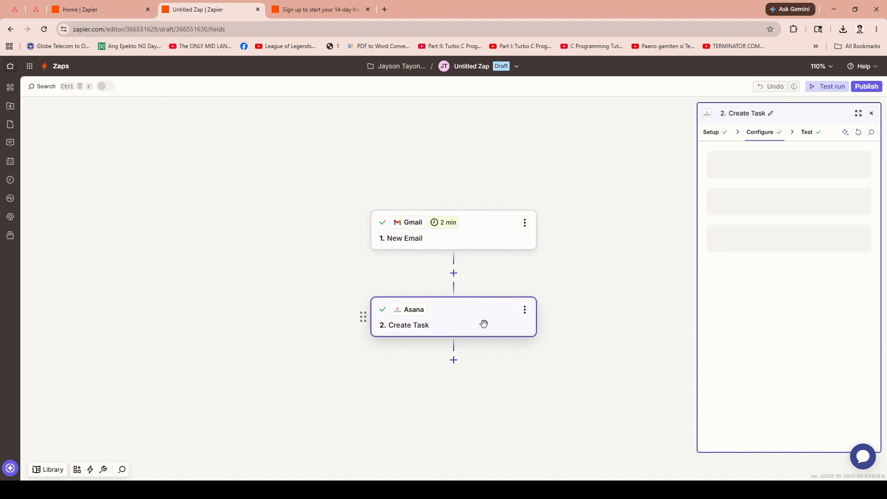
pyautogui.click(721, 136)
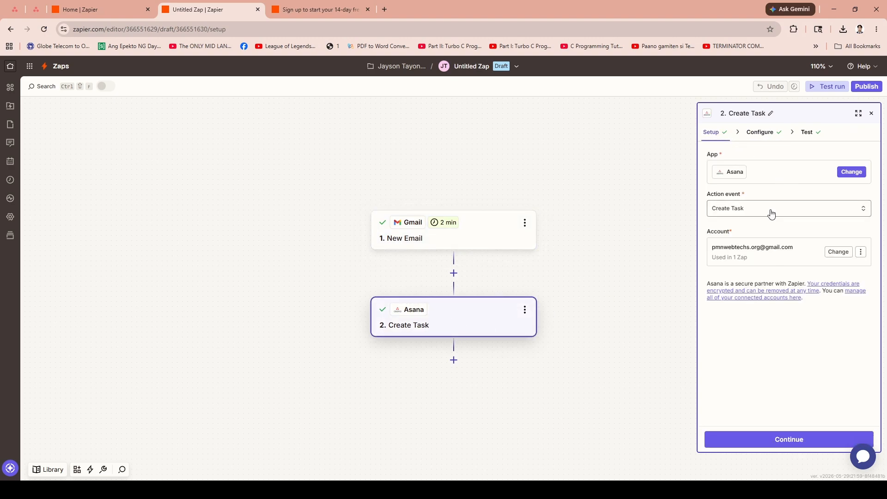
pyautogui.click(773, 210)
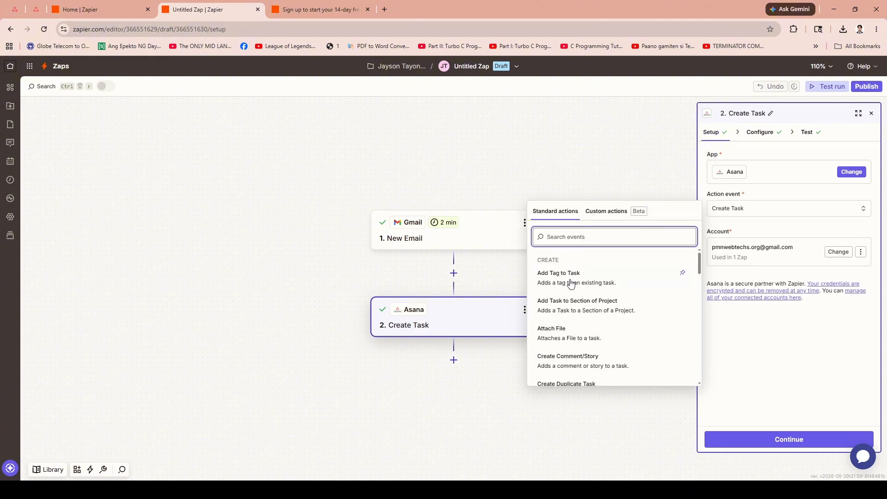
pyautogui.scroll(-5, 613, 327)
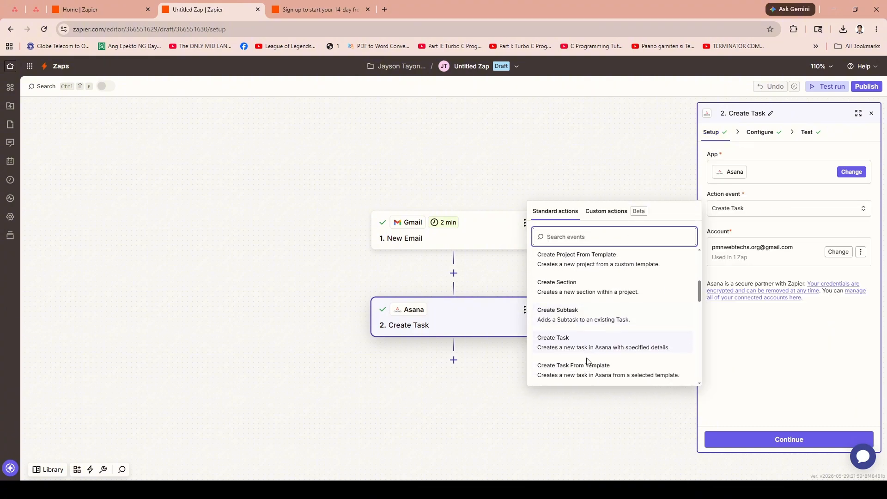
pyautogui.click(784, 207)
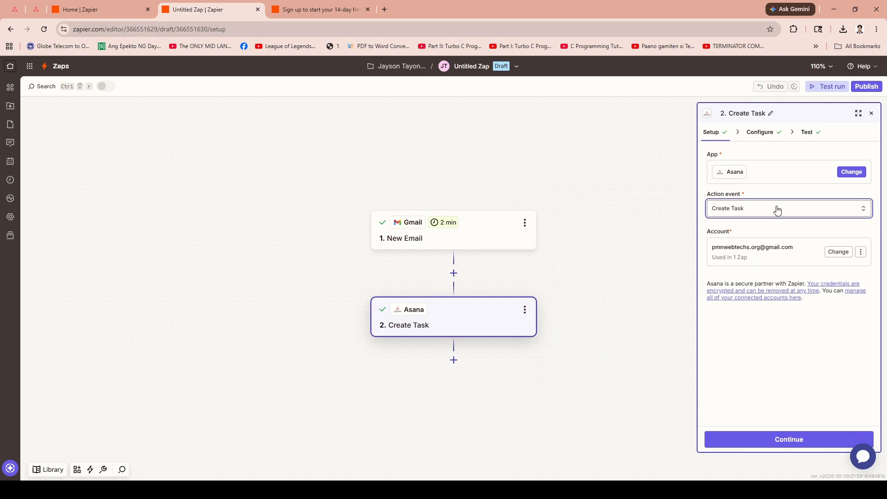
# Review the Gmail trigger's setup, and check the Asana step's task fields and setup
pyautogui.click(481, 241)
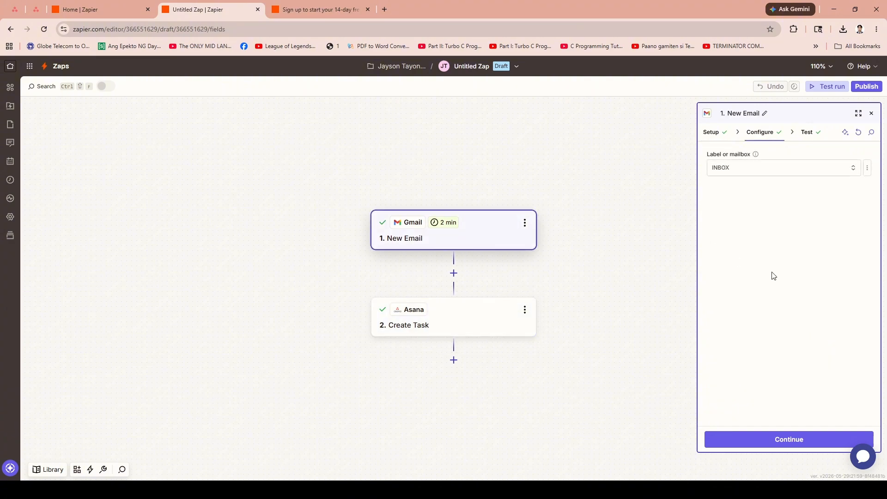
pyautogui.click(720, 137)
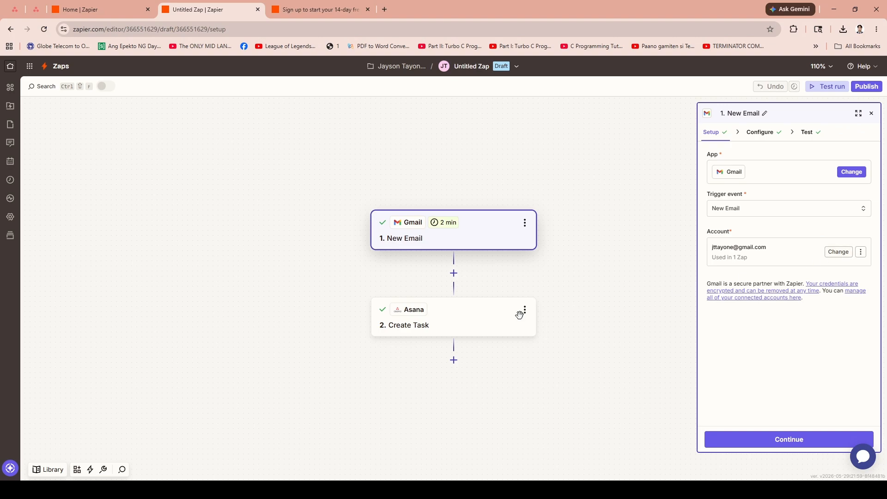
pyautogui.click(465, 329)
pyautogui.scroll(-5, 800, 304)
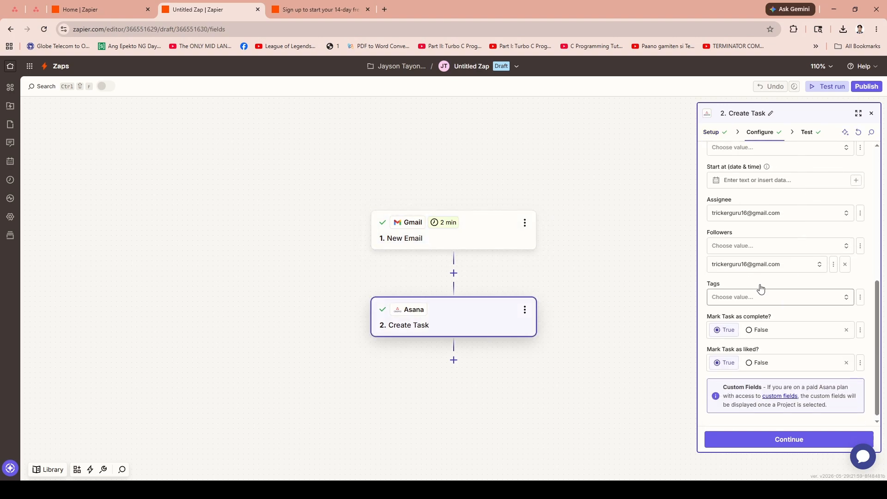
pyautogui.click(713, 134)
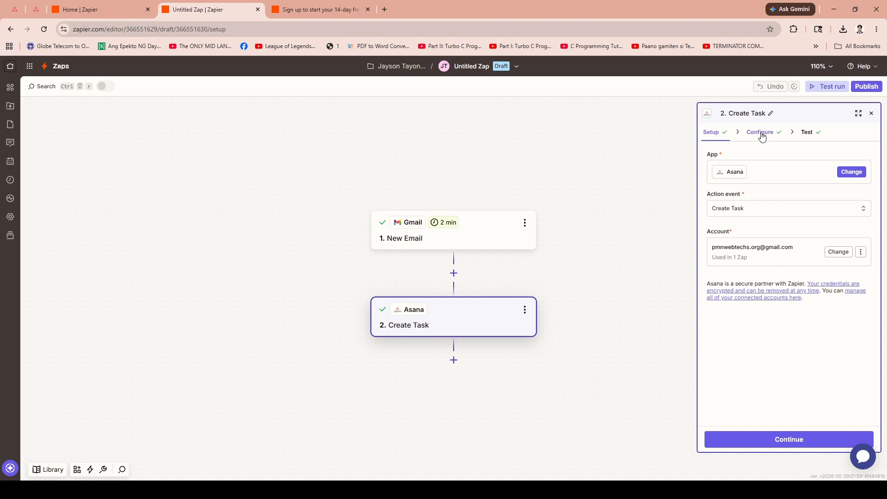
# Examine the Gmail trigger's label or mailbox choices and the full list of its trigger events
pyautogui.click(482, 221)
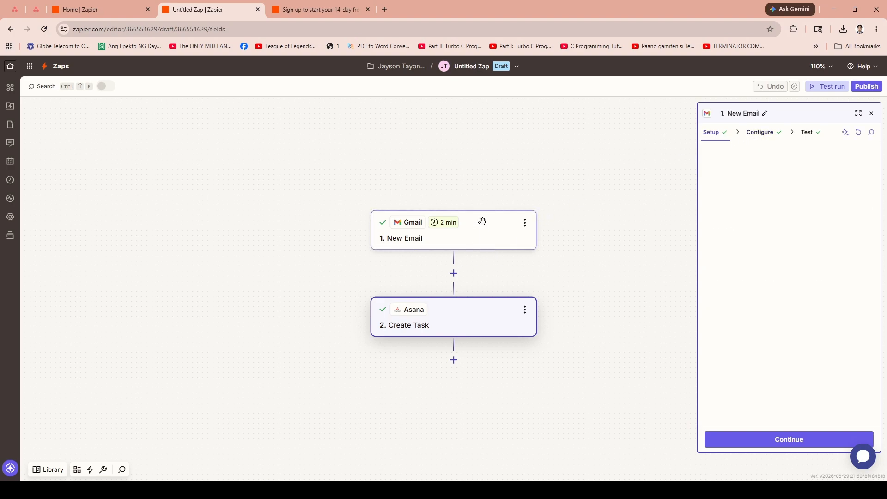
pyautogui.click(767, 138)
pyautogui.click(768, 172)
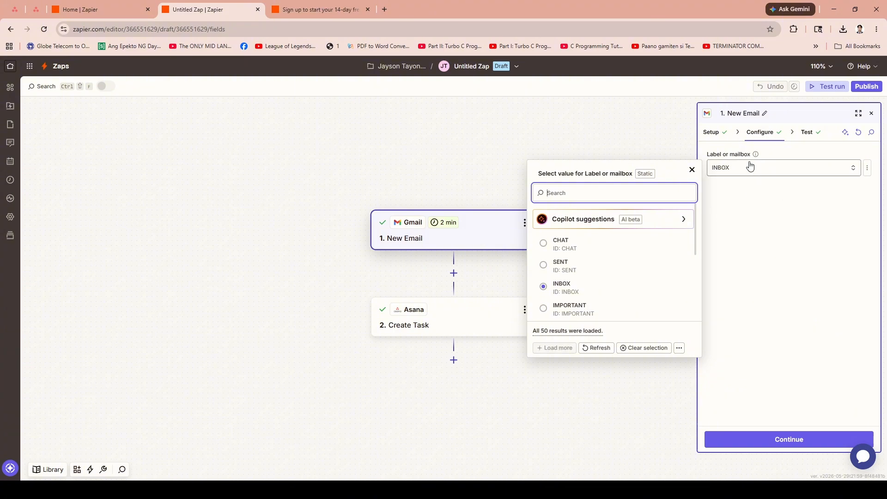
pyautogui.click(719, 135)
pyautogui.click(776, 211)
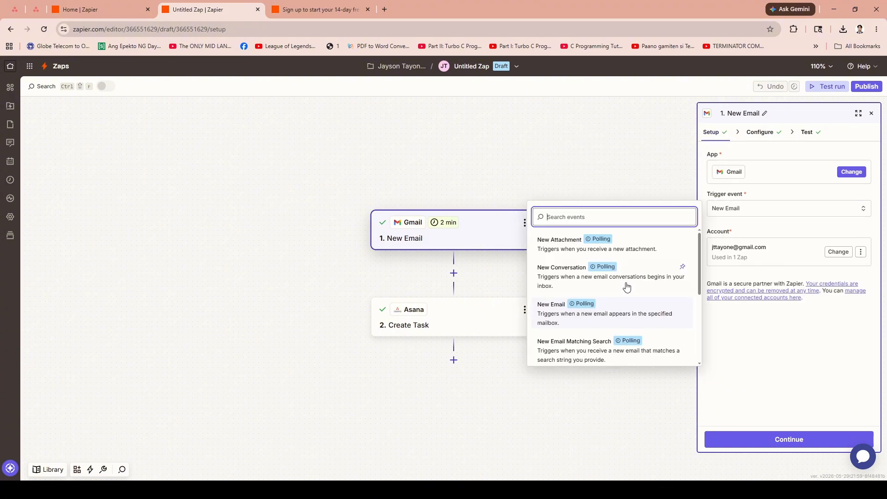
pyautogui.scroll(-3, 605, 319)
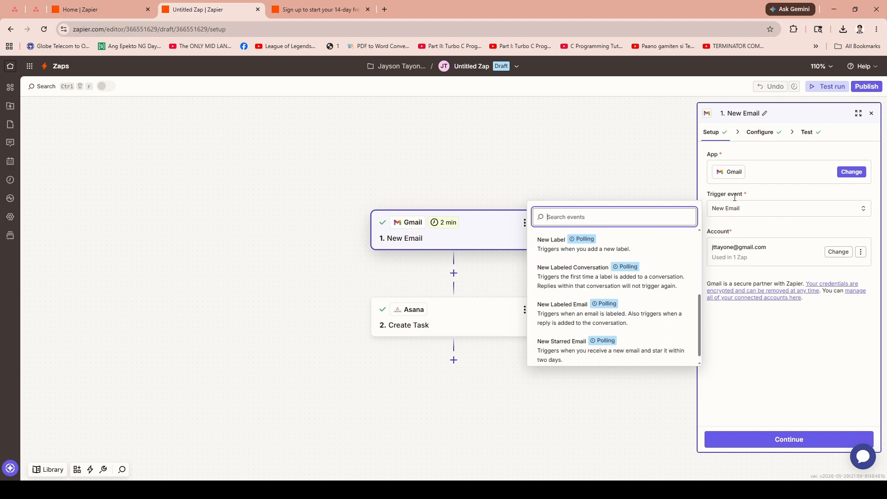
pyautogui.scroll(2, 616, 321)
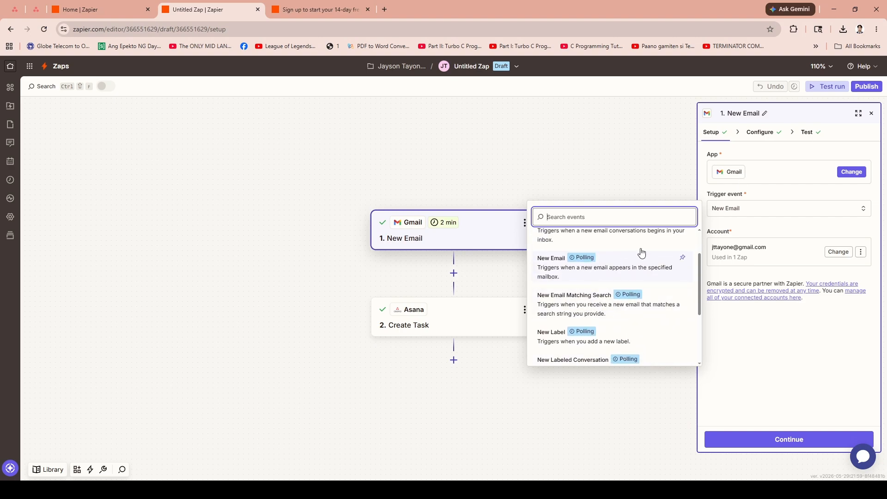
pyautogui.click(752, 213)
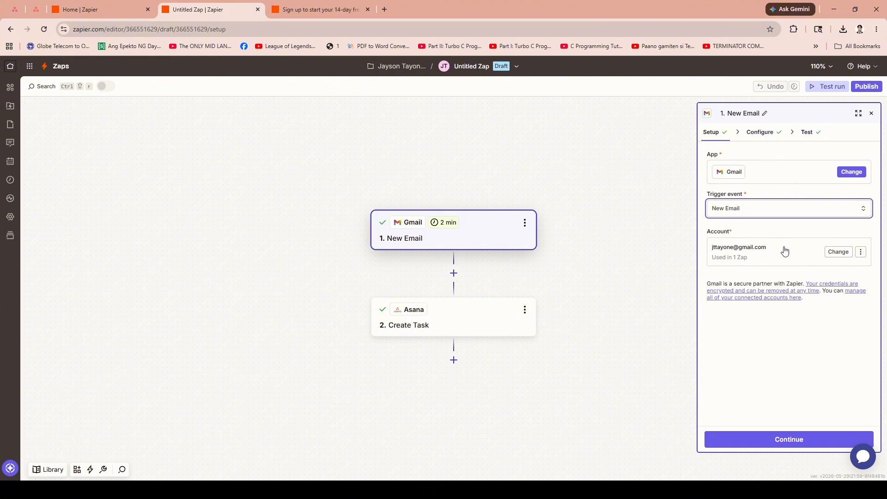
# Review the Asana step's setup and browse its standard action events around Create Task, keeping the current event
pyautogui.click(474, 328)
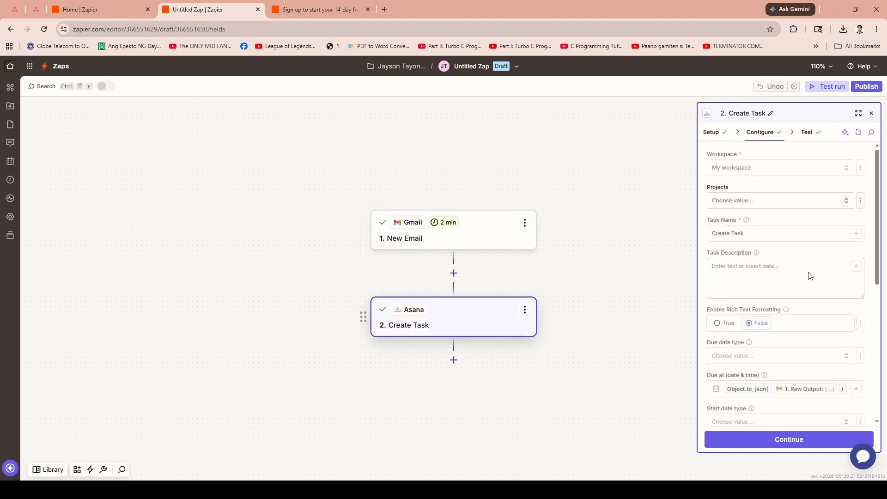
pyautogui.click(712, 133)
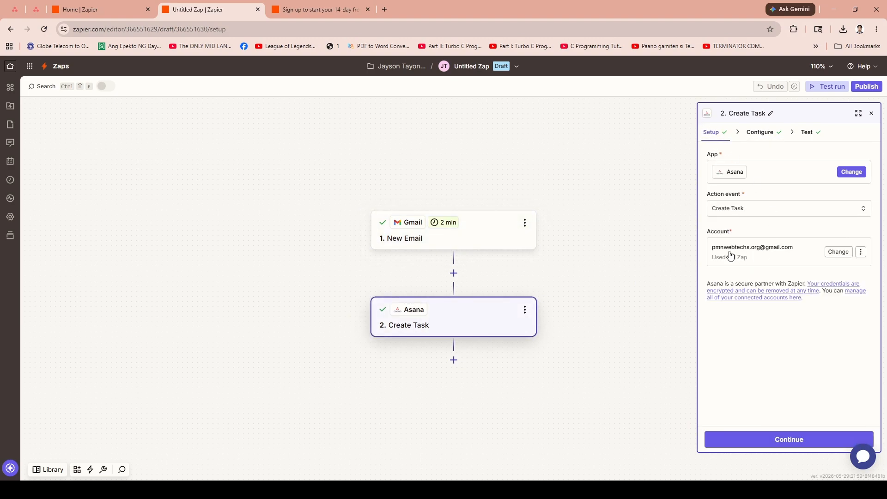
pyautogui.click(758, 208)
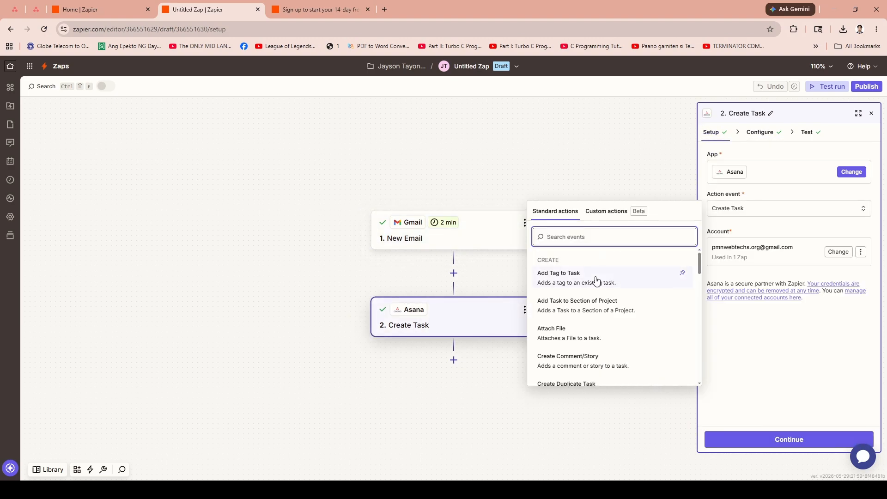
pyautogui.scroll(-5, 605, 296)
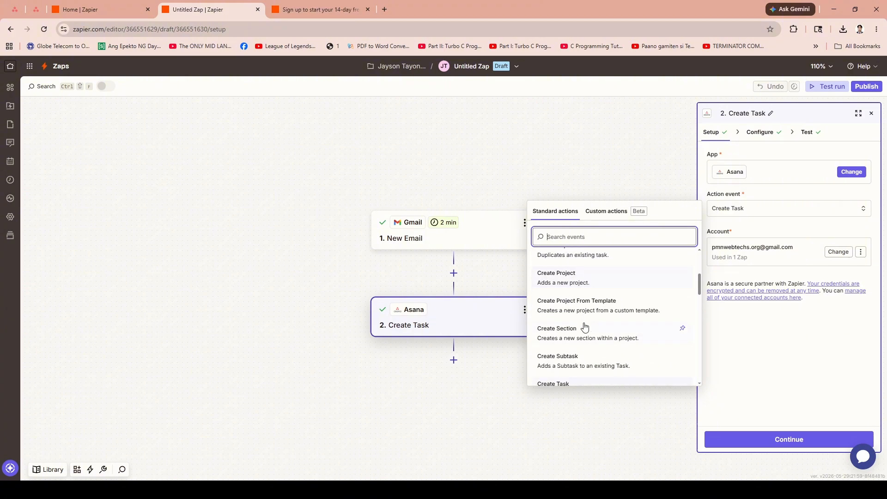
pyautogui.scroll(-4, 584, 327)
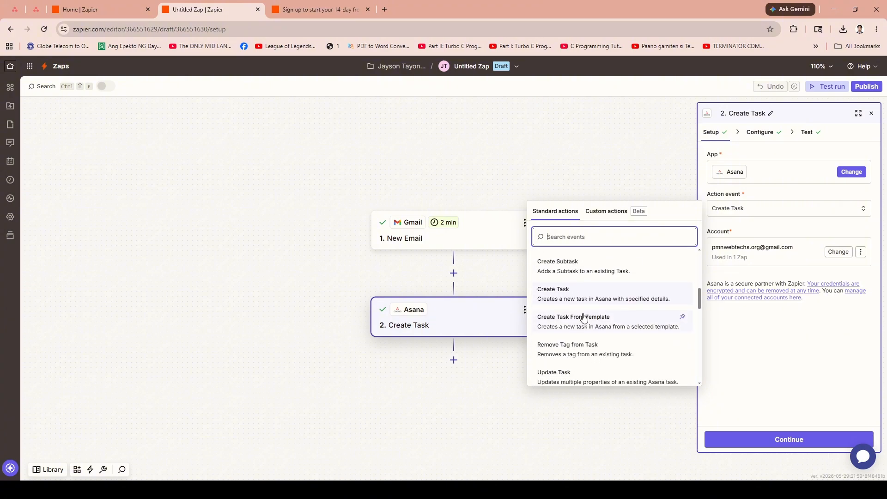
pyautogui.scroll(-1, 600, 321)
pyautogui.scroll(1, 617, 303)
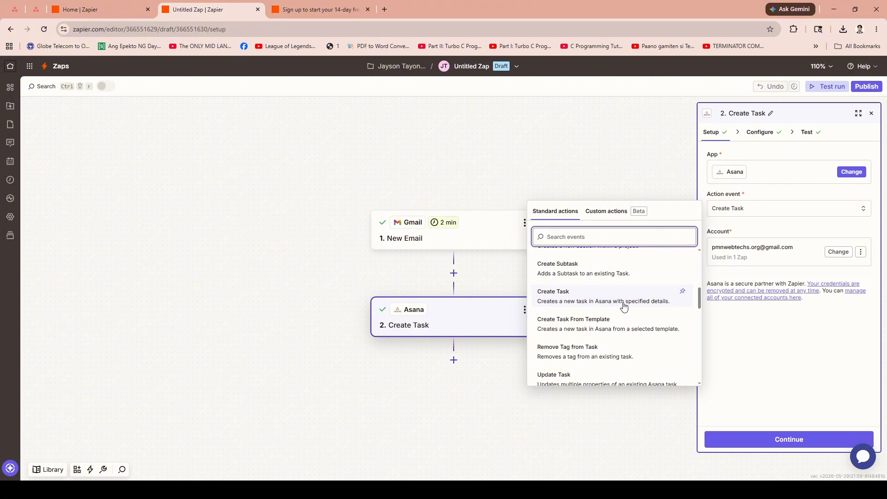
pyautogui.click(792, 150)
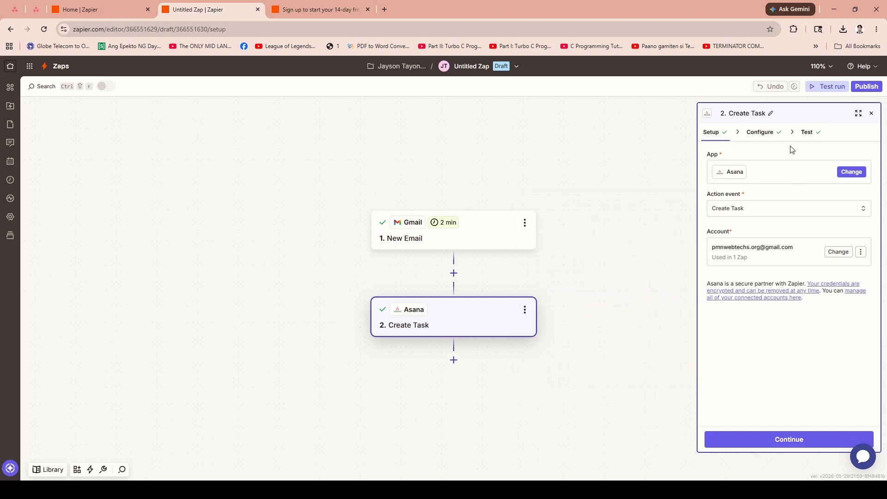
# Inspect the test sections of the Asana step and the Gmail trigger, and close the step settings
pyautogui.click(815, 133)
pyautogui.click(749, 439)
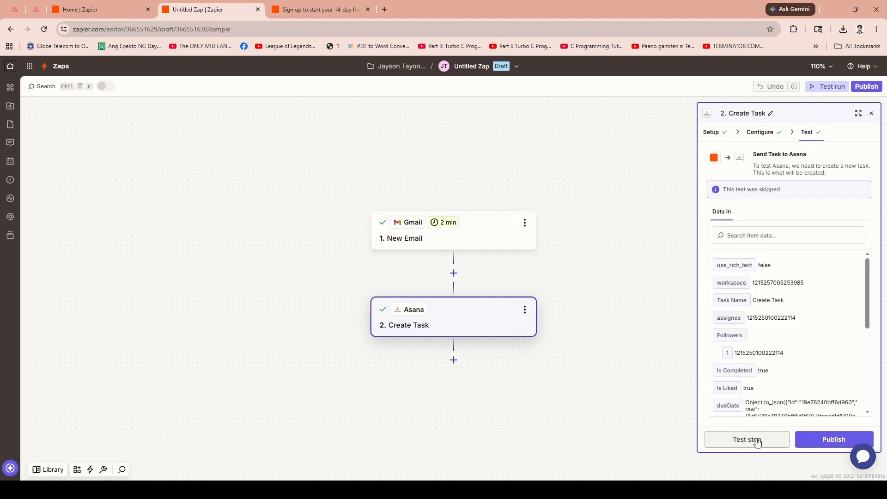
pyautogui.click(498, 245)
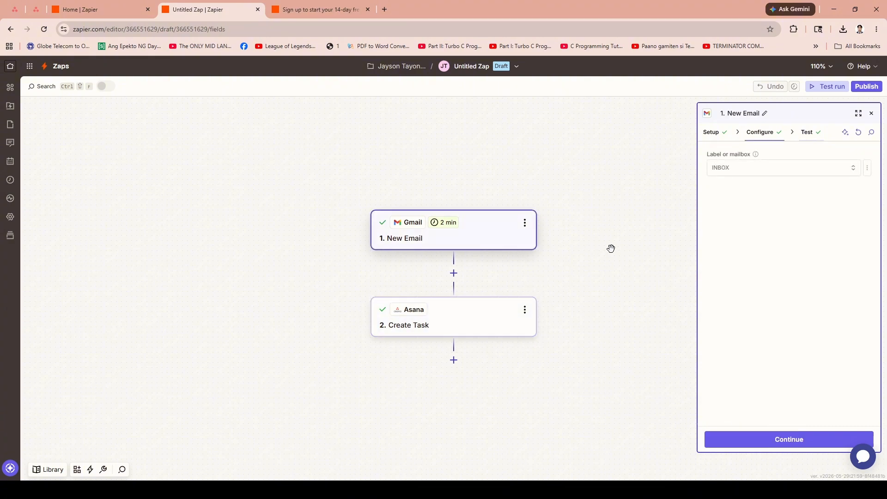
pyautogui.click(809, 134)
pyautogui.click(796, 439)
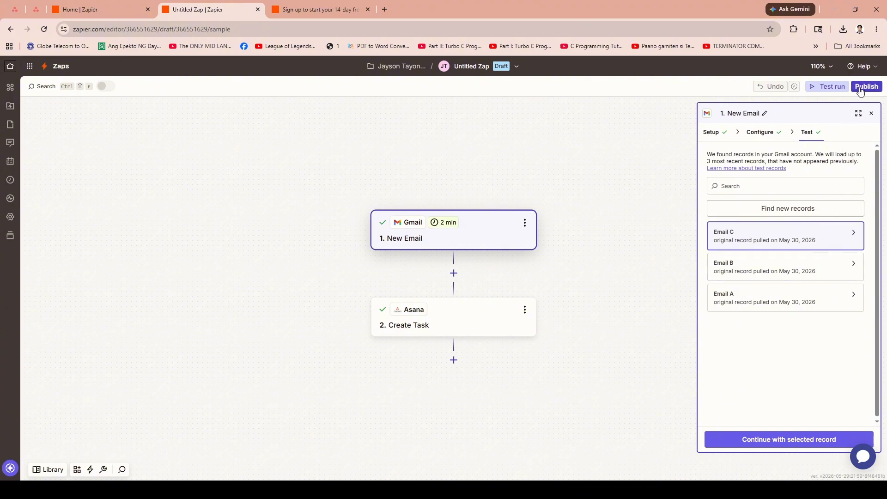
pyautogui.click(871, 113)
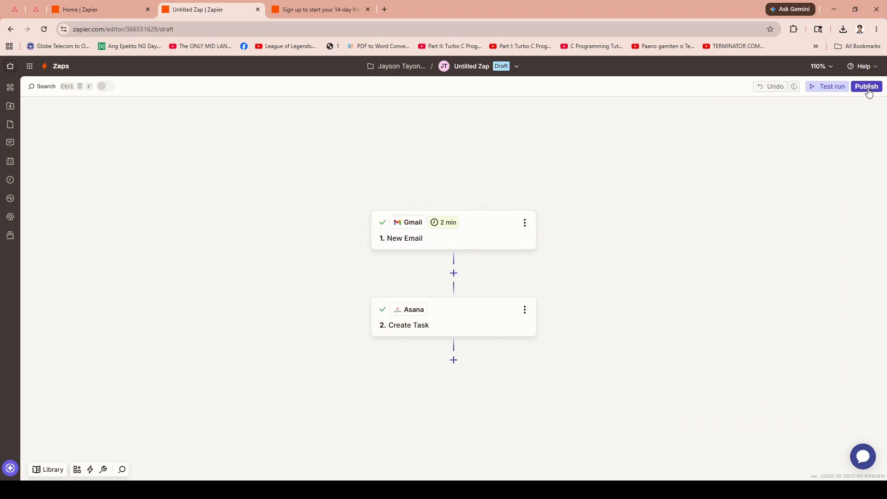